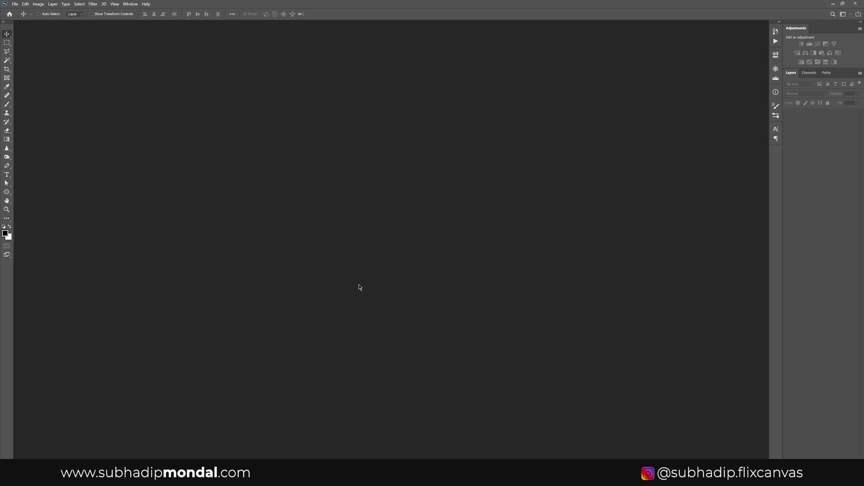
Create a new 800 x 1080 pixel RGB document at 72 pixels/inch with transparent background contents
{"action": "left_click", "coordinate": [14, 4]}
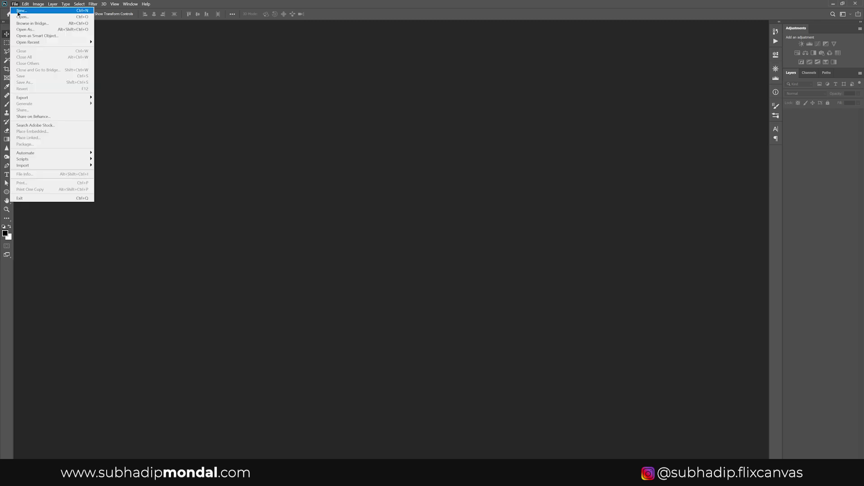
{"action": "left_click", "coordinate": [19, 11]}
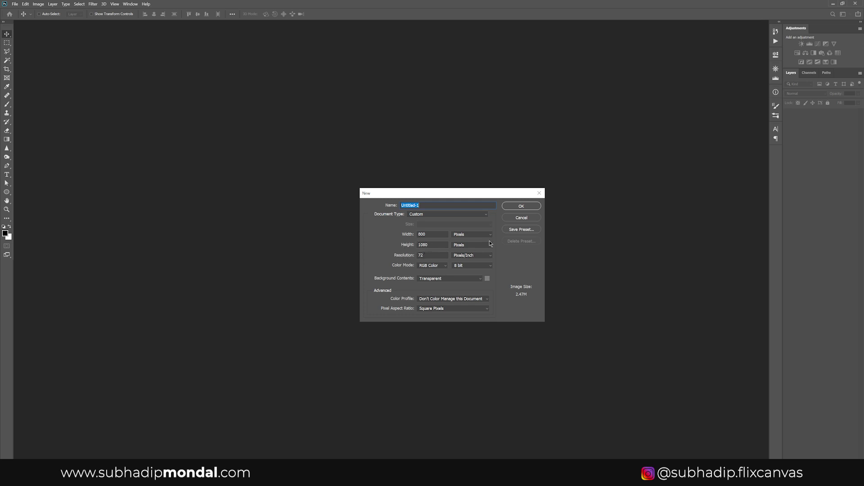
{"action": "left_click", "coordinate": [521, 206]}
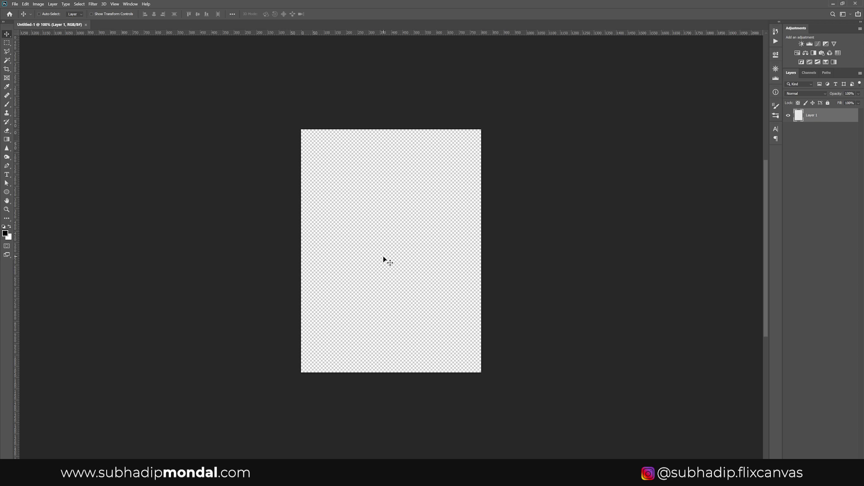
Choose the Spectrum preset for the Gradient tool in the Gradient Editor
{"action": "left_click", "coordinate": [8, 140]}
{"action": "left_click", "coordinate": [53, 14]}
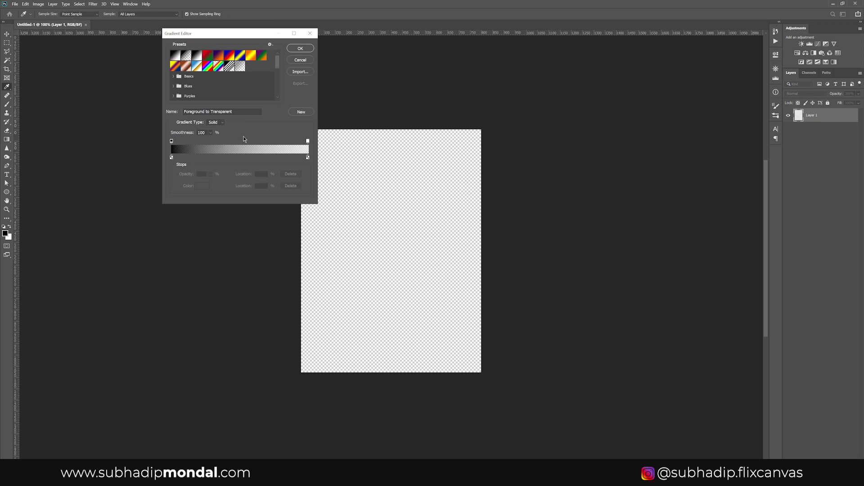
{"action": "left_click", "coordinate": [208, 67]}
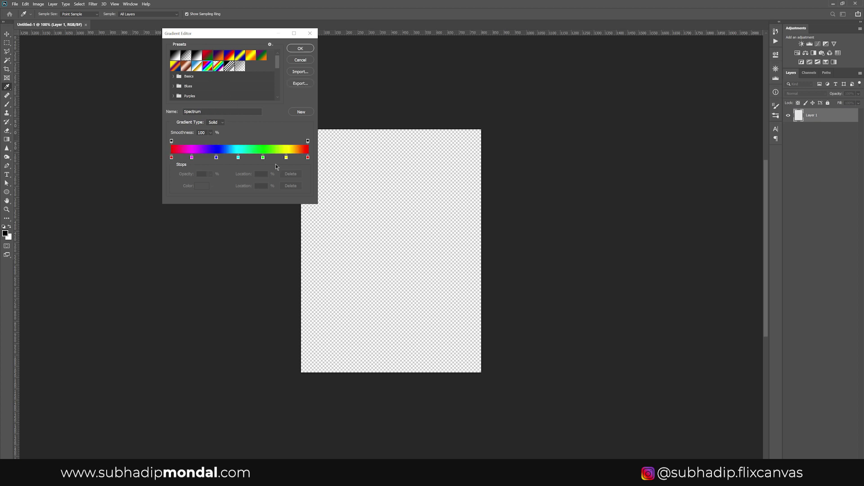
Examine the hue, saturation and brightness values of the gradient's first red, magenta and blue colour stops
{"action": "left_click", "coordinate": [171, 158]}
{"action": "left_click", "coordinate": [199, 187]}
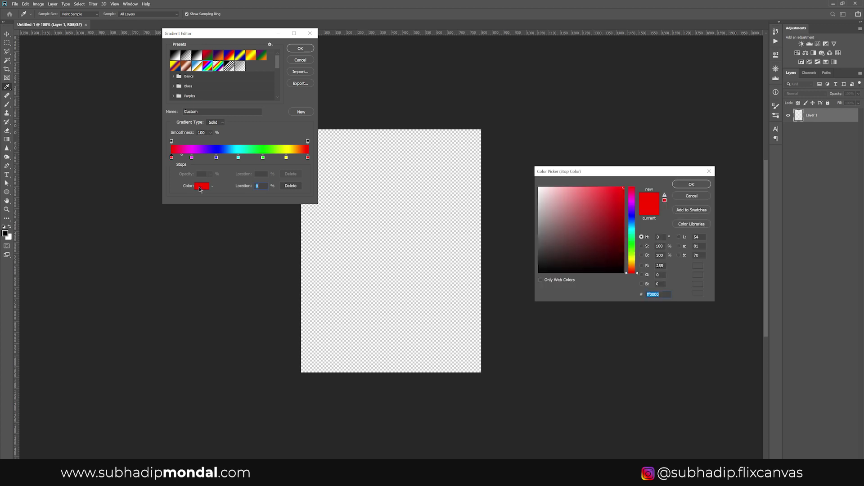
{"action": "left_click_drag", "start_coordinate": [616, 176], "coordinate": [338, 123]}
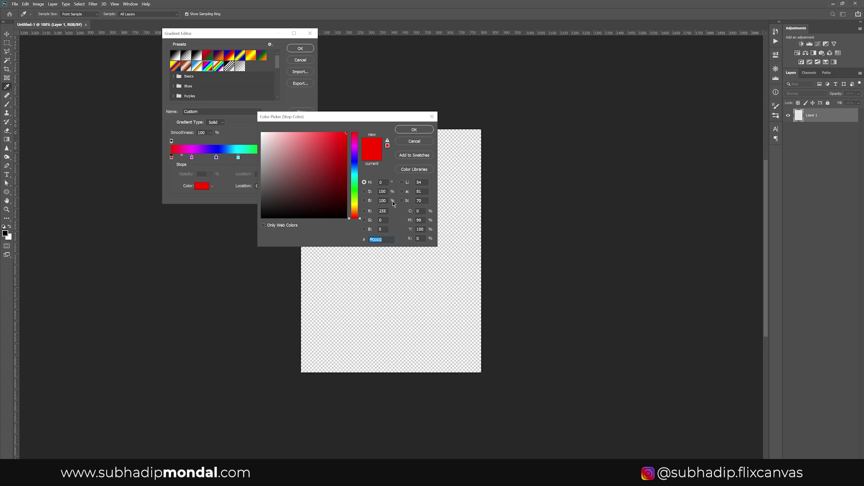
{"action": "left_click", "coordinate": [413, 130]}
{"action": "left_click", "coordinate": [192, 157]}
{"action": "left_click", "coordinate": [202, 186]}
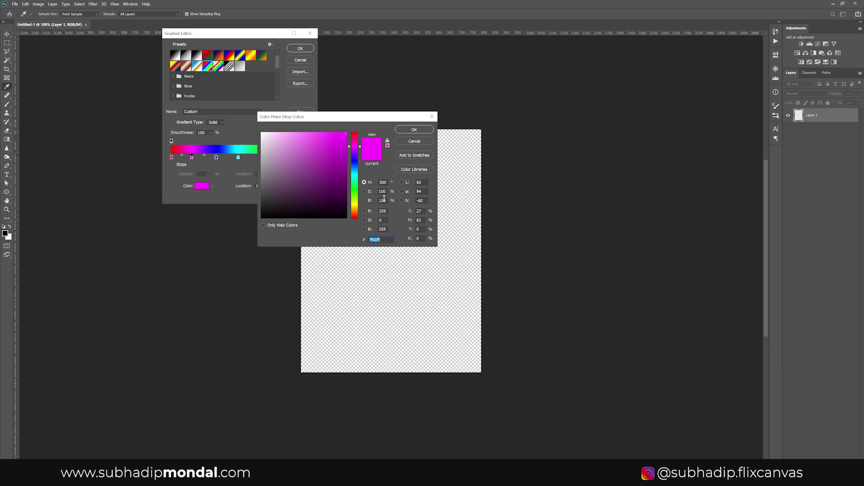
{"action": "key", "text": "Return"}
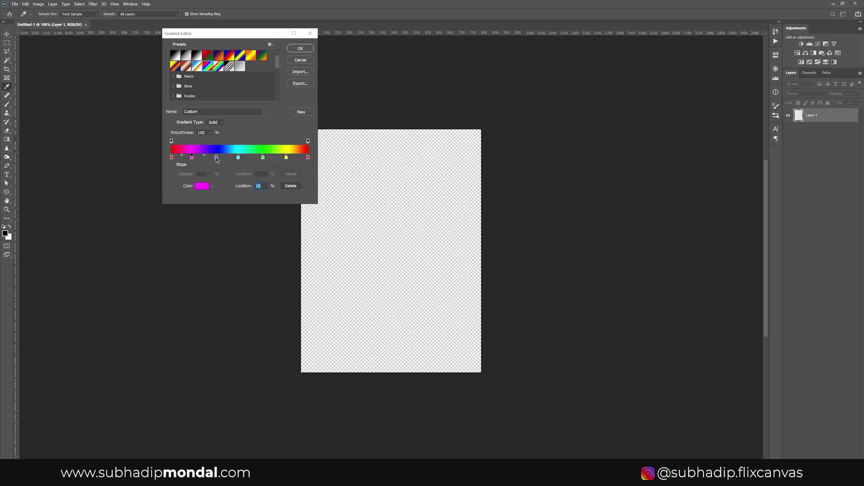
{"action": "double_click", "coordinate": [216, 157]}
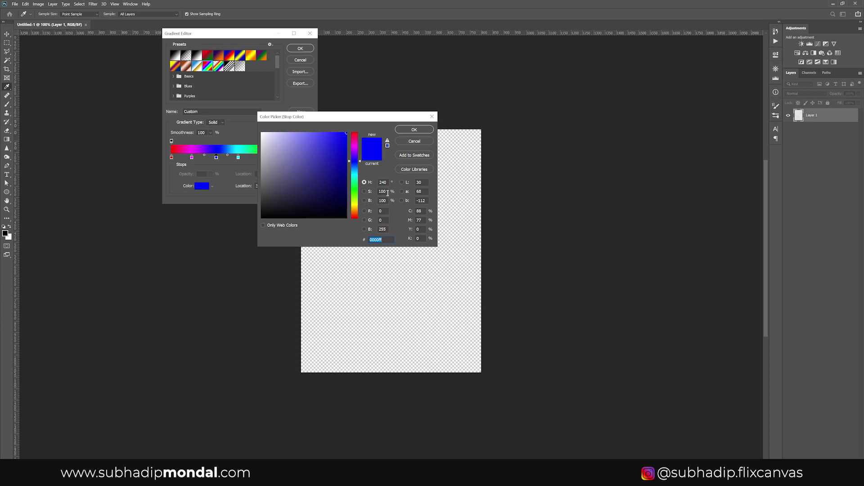
{"action": "left_click", "coordinate": [429, 131]}
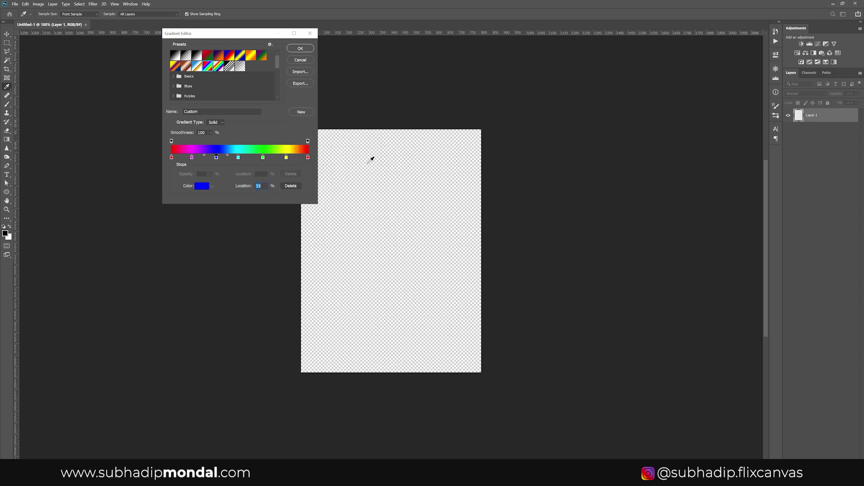
Examine the hue, saturation and brightness values of the gradient's cyan, green and yellow colour stops
{"action": "left_click", "coordinate": [238, 158]}
{"action": "left_click", "coordinate": [202, 186]}
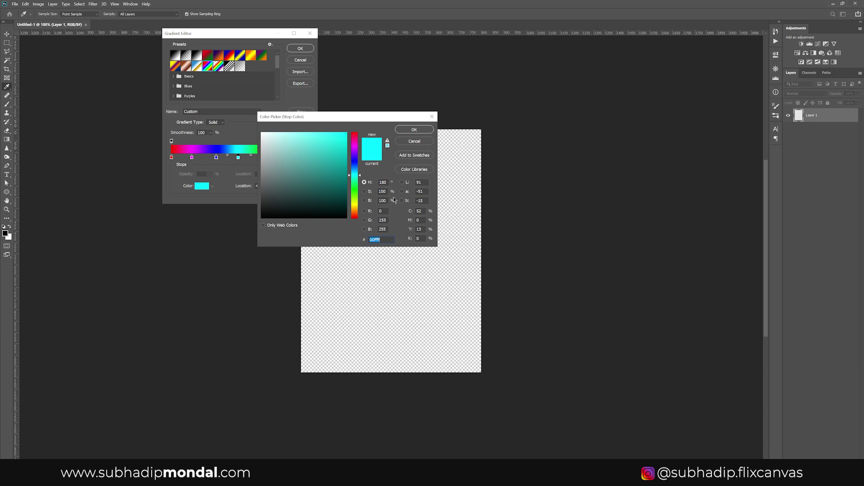
{"action": "left_click", "coordinate": [414, 129]}
{"action": "left_click", "coordinate": [263, 158]}
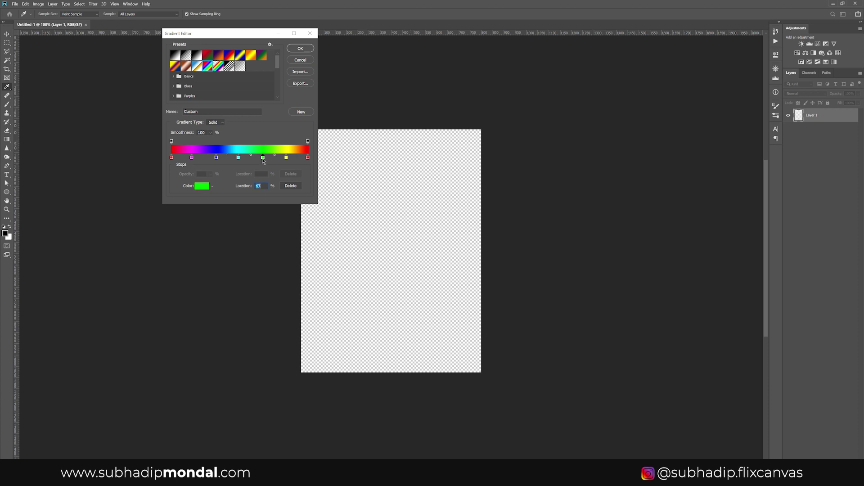
{"action": "double_click", "coordinate": [263, 158]}
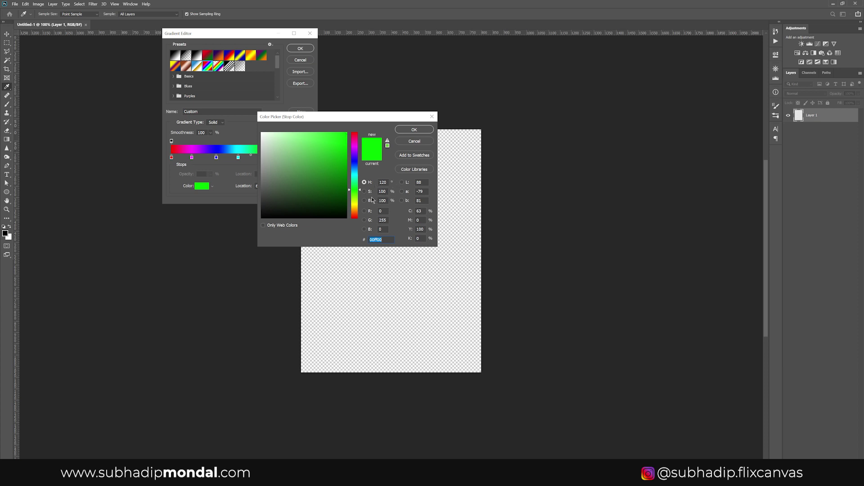
{"action": "left_click", "coordinate": [415, 130]}
{"action": "left_click", "coordinate": [286, 157]}
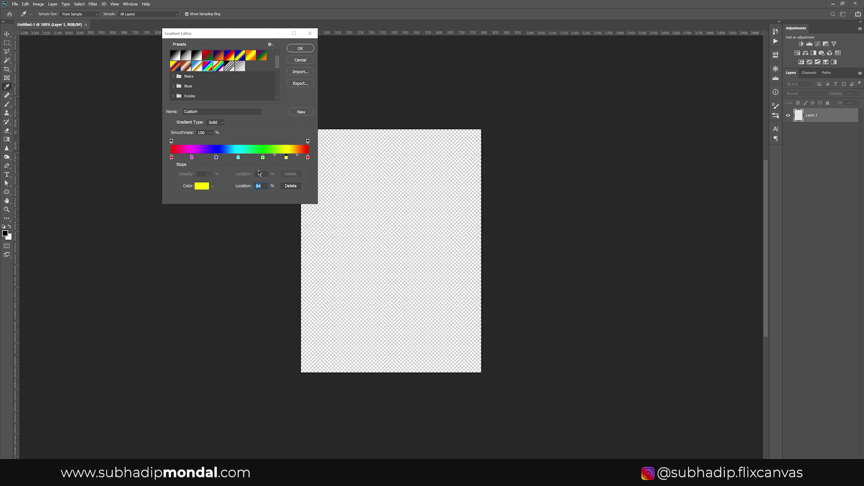
{"action": "left_click", "coordinate": [201, 186]}
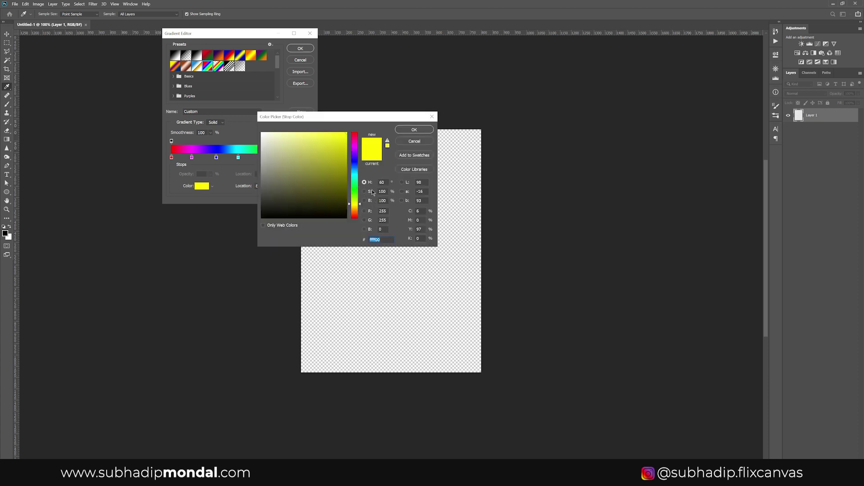
{"action": "left_click", "coordinate": [414, 130]}
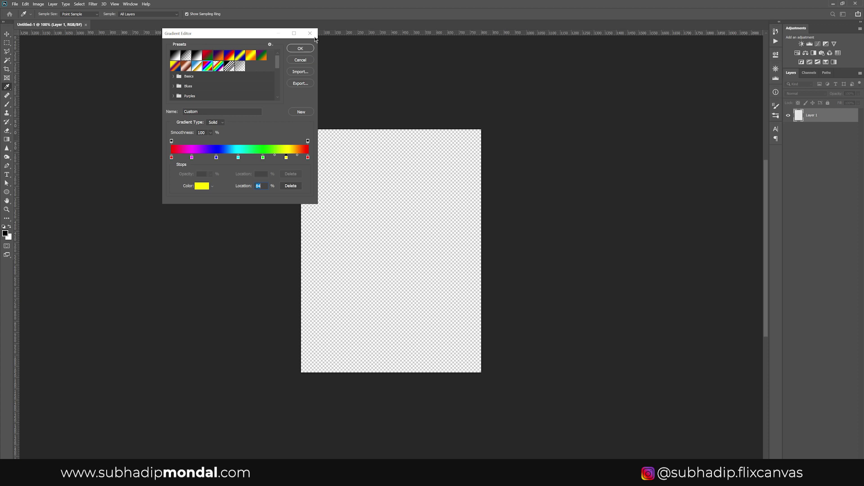
Accept the spectrum gradient and fill Layer 1 with it vertically from the canvas's upper edge to its lower edge
{"action": "left_click", "coordinate": [304, 48]}
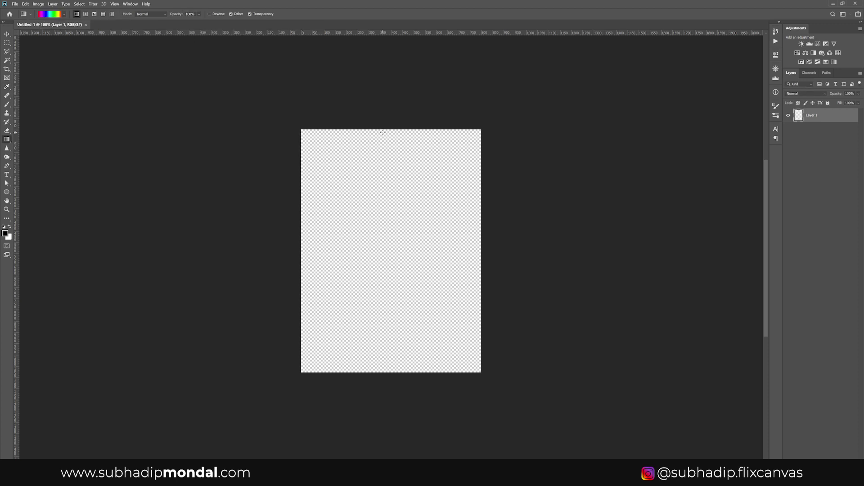
{"action": "left_click_drag", "start_coordinate": [383, 132], "coordinate": [383, 368]}
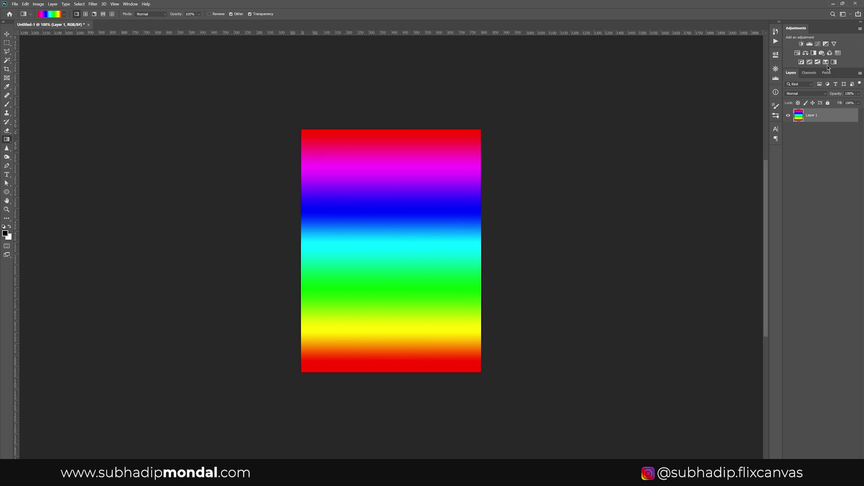
Add a Vibrance adjustment layer above the gradient and set its Saturation to -100
{"action": "left_click", "coordinate": [834, 44]}
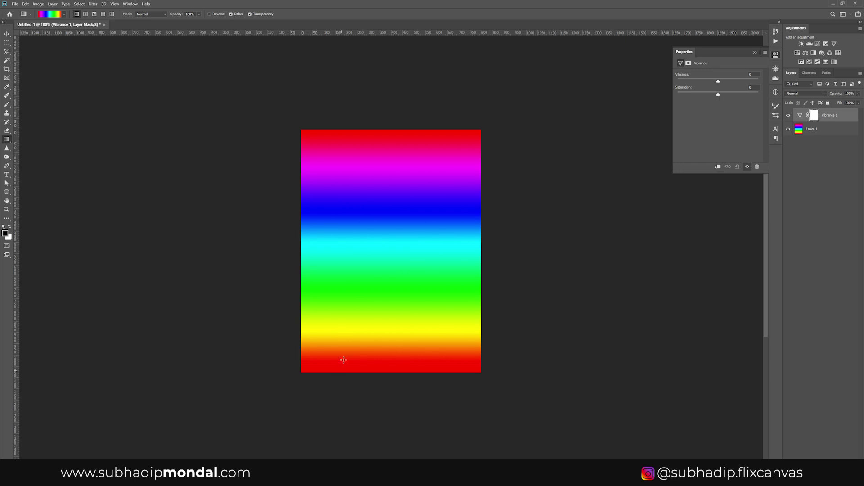
{"action": "left_click_drag", "start_coordinate": [719, 96], "coordinate": [663, 98]}
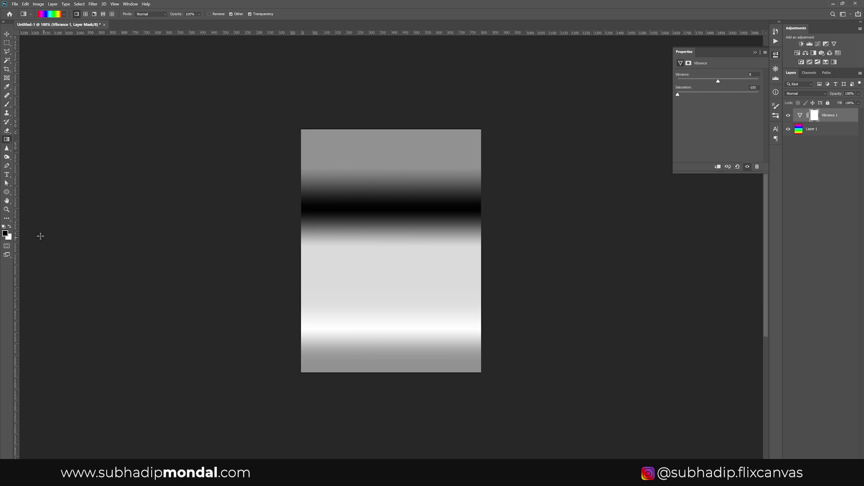
Sample the desaturated gradient from the grey band through the black band to the white band to compare their saturation and brightness
{"action": "left_click", "coordinate": [7, 233]}
{"action": "left_click_drag", "start_coordinate": [352, 120], "coordinate": [596, 113]}
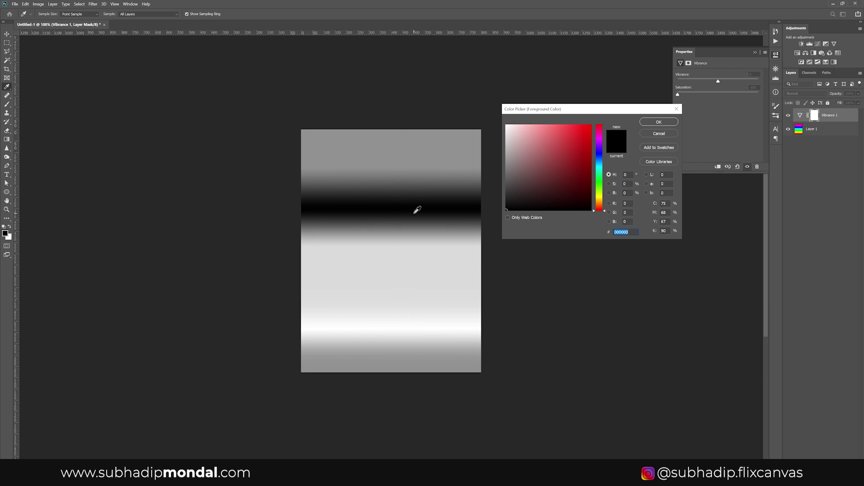
{"action": "left_click", "coordinate": [391, 133]}
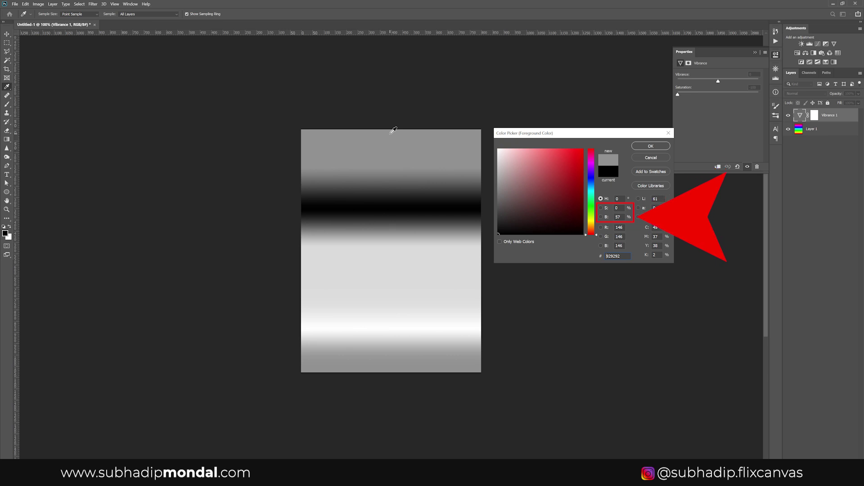
{"action": "left_click_drag", "start_coordinate": [393, 130], "coordinate": [389, 207]}
{"action": "left_click", "coordinate": [387, 209]}
{"action": "left_click_drag", "start_coordinate": [385, 212], "coordinate": [386, 326]}
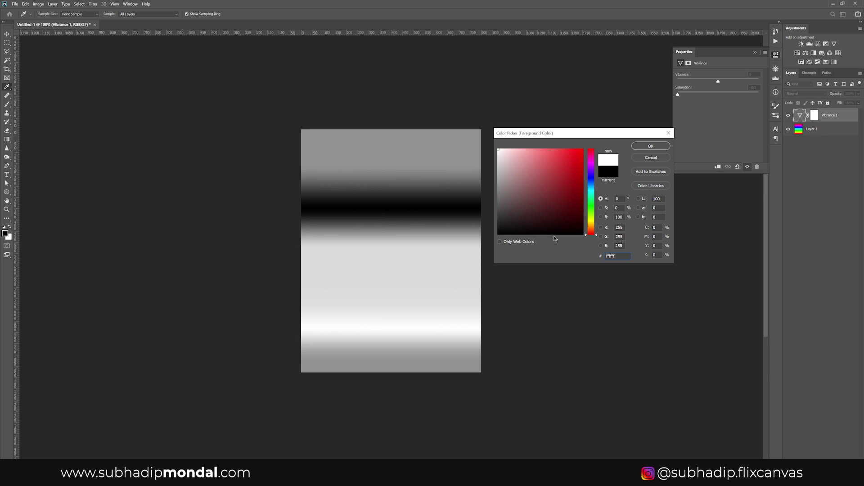
{"action": "left_click", "coordinate": [651, 147]}
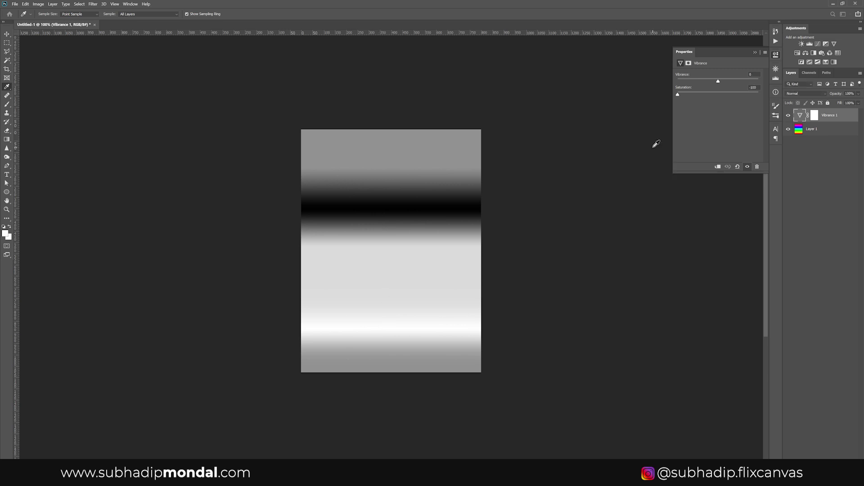
Reset the adjustment and set Vibrance to -100, sampling the gradient from its red upper edge to the green band to compare saturation
{"action": "left_click", "coordinate": [737, 167]}
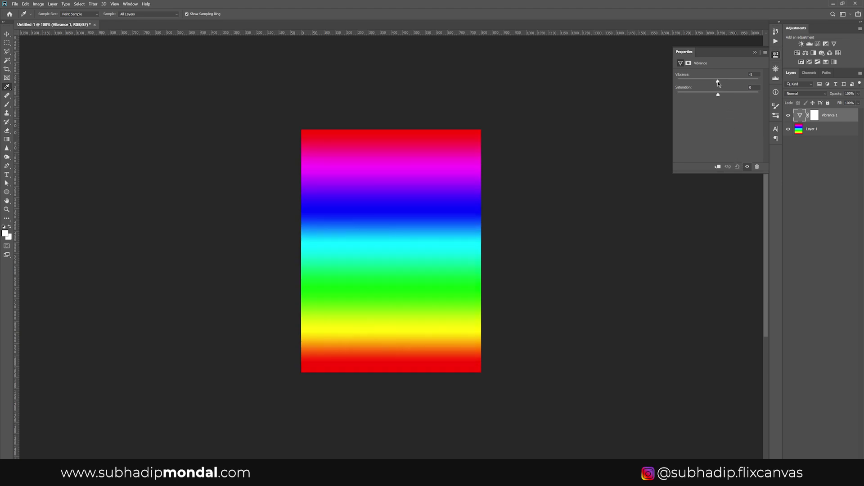
{"action": "left_click_drag", "start_coordinate": [719, 84], "coordinate": [669, 84]}
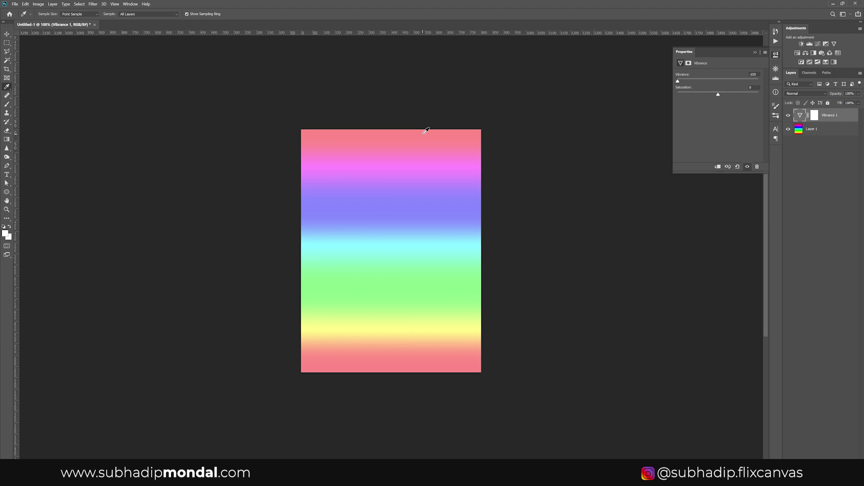
{"action": "left_click", "coordinate": [5, 234]}
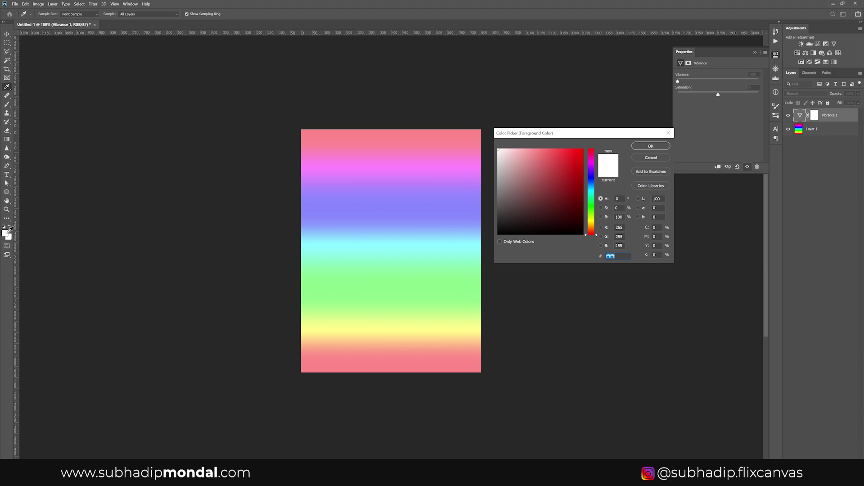
{"action": "left_click_drag", "start_coordinate": [399, 130], "coordinate": [392, 311]}
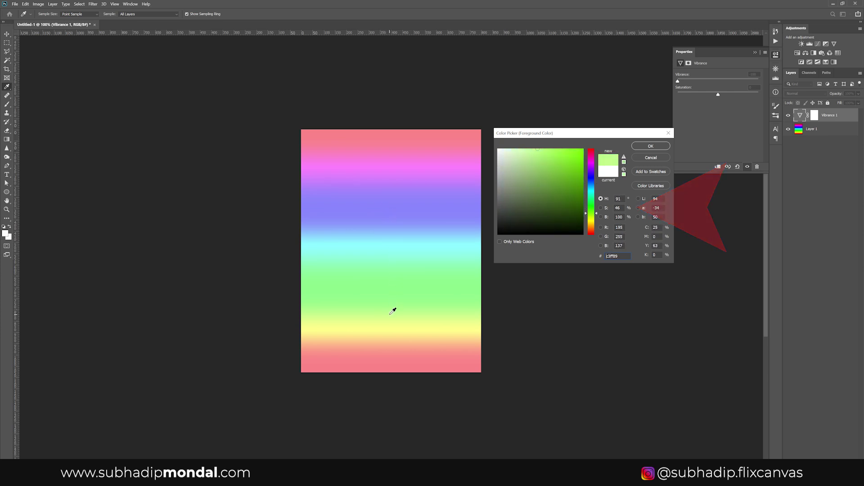
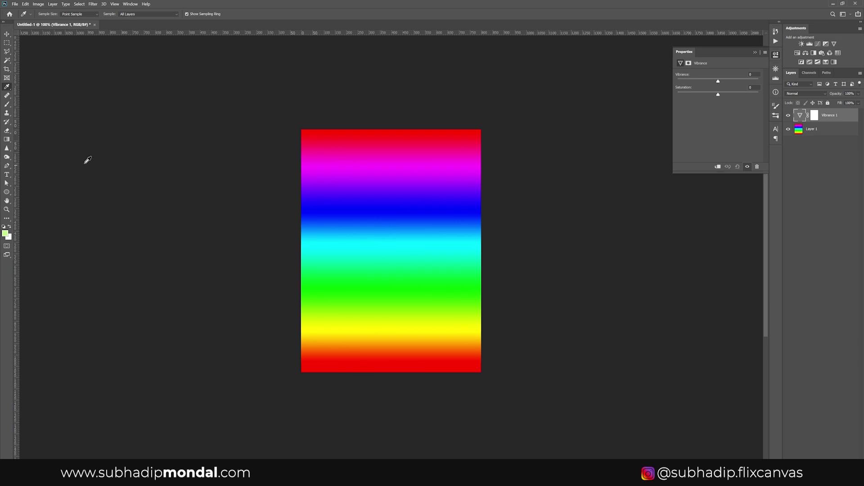
Edit the gradient's first red colour stop, setting its saturation and brightness to 50% each
{"action": "left_click", "coordinate": [6, 140]}
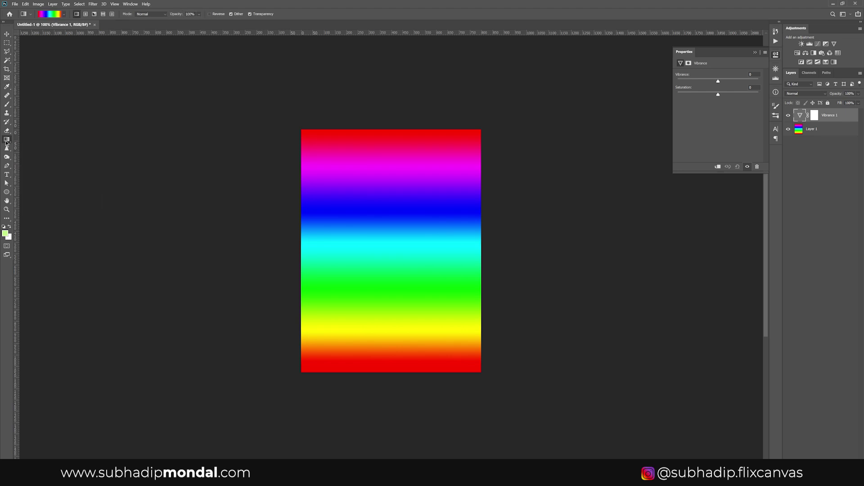
{"action": "left_click", "coordinate": [52, 15]}
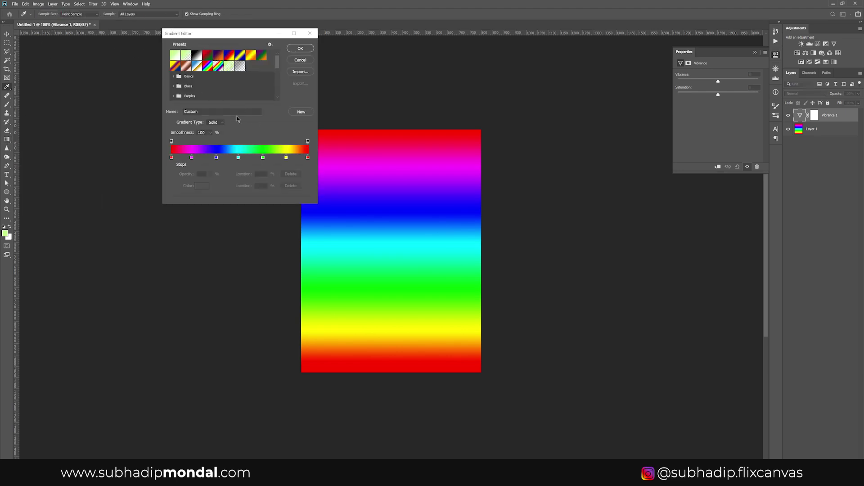
{"action": "double_click", "coordinate": [171, 158]}
{"action": "left_click", "coordinate": [624, 208]}
{"action": "type", "text": "50"}
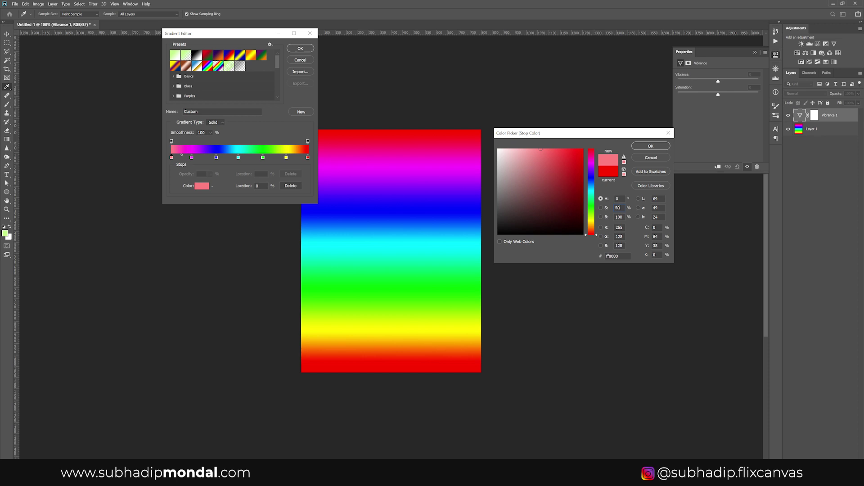
{"action": "left_click", "coordinate": [621, 217]}
{"action": "type", "text": "50"}
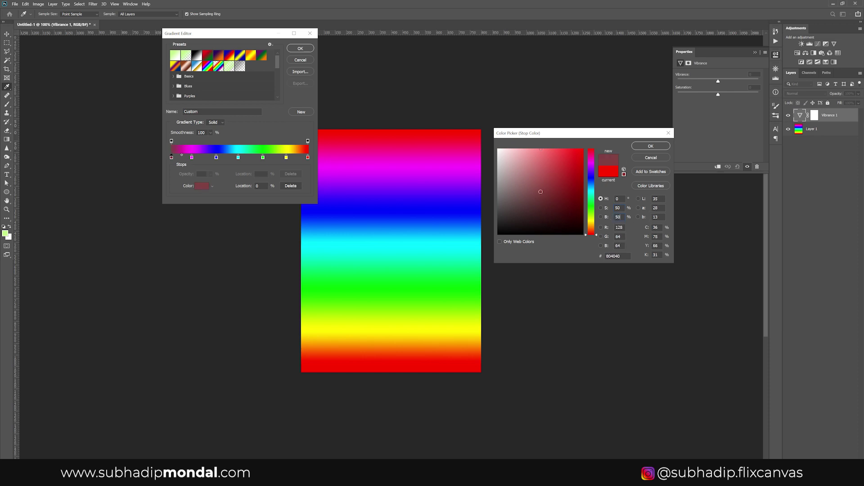
{"action": "left_click", "coordinate": [645, 147]}
Set the gradient's magenta colour stop to 50% saturation and 50% brightness
{"action": "left_click", "coordinate": [191, 157]}
{"action": "left_click", "coordinate": [201, 186]}
{"action": "left_click", "coordinate": [619, 208]}
{"action": "type", "text": "50"}
{"action": "key", "text": "Tab"}
{"action": "type", "text": "50"}
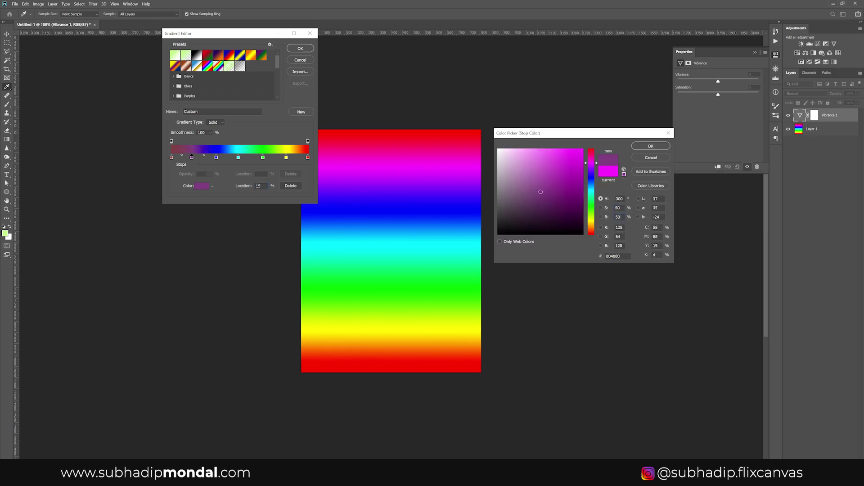
{"action": "key", "text": "Return"}
Set the gradient's blue colour stop to 50% saturation and 50% brightness
{"action": "double_click", "coordinate": [216, 157]}
{"action": "type", "text": "50"}
{"action": "key", "text": "Tab"}
{"action": "type", "text": "50"}
{"action": "key", "text": "Return"}
Set the gradient's cyan colour stop to 50% saturation and 50% brightness
{"action": "double_click", "coordinate": [239, 157]}
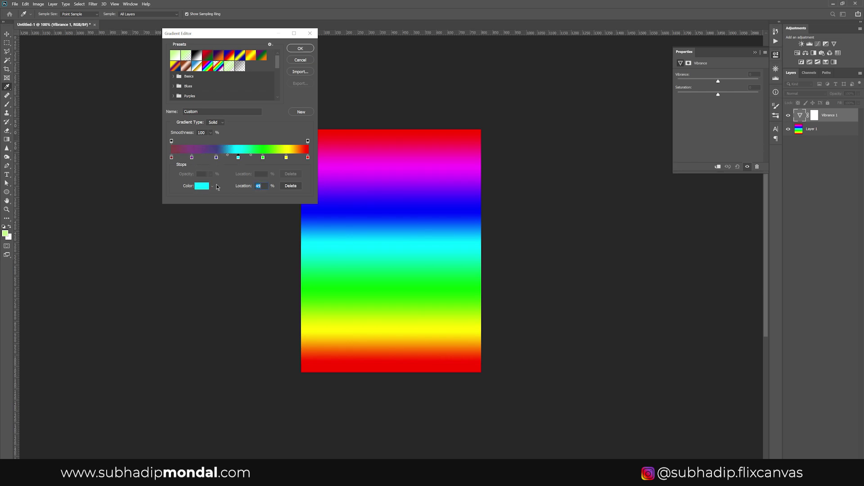
{"action": "type", "text": "50"}
{"action": "key", "text": "Tab"}
{"action": "type", "text": "50"}
{"action": "key", "text": "Return"}
Set the gradient's green colour stop to 50% saturation and 50% brightness
{"action": "double_click", "coordinate": [263, 157]}
{"action": "type", "text": "50"}
{"action": "key", "text": "Tab"}
{"action": "type", "text": "50"}
{"action": "key", "text": "Return"}
Set the gradient's yellow colour stop to 50% saturation and 50% brightness
{"action": "double_click", "coordinate": [286, 157]}
{"action": "type", "text": "50"}
{"action": "key", "text": "Tab"}
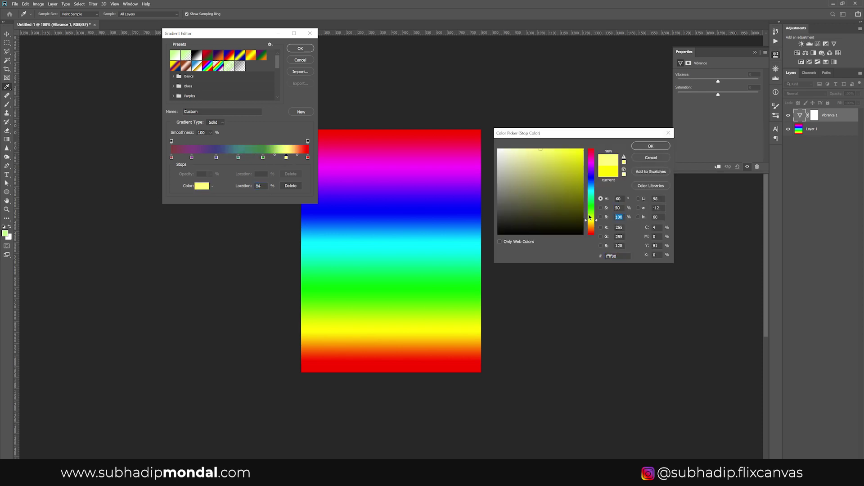
{"action": "type", "text": "50"}
{"action": "key", "text": "Return"}
Set the gradient's last red colour stop to 50% saturation and 50% brightness, and accept the edited gradient
{"action": "double_click", "coordinate": [307, 157]}
{"action": "type", "text": "50"}
{"action": "key", "text": "Tab"}
{"action": "type", "text": "50"}
{"action": "key", "text": "Return"}
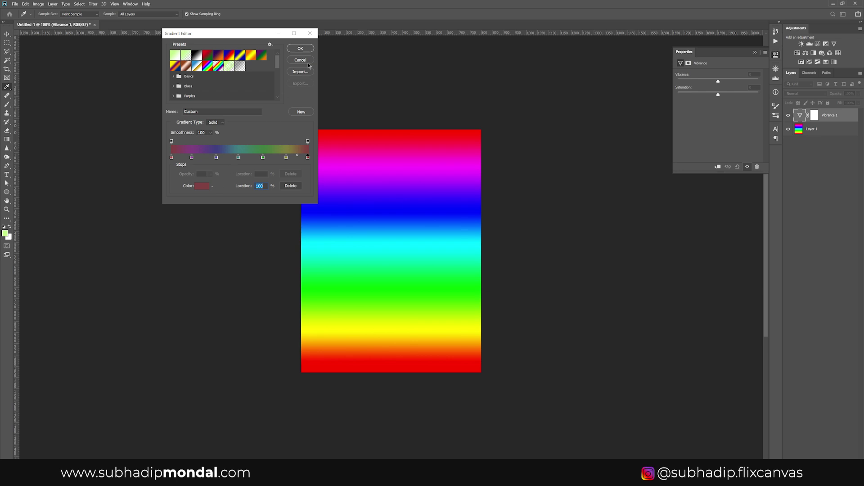
{"action": "left_click", "coordinate": [310, 49]}
Select Layer 1 and draw the muted gradient vertically from the canvas's upper edge to its lower edge
{"action": "left_click", "coordinate": [815, 130]}
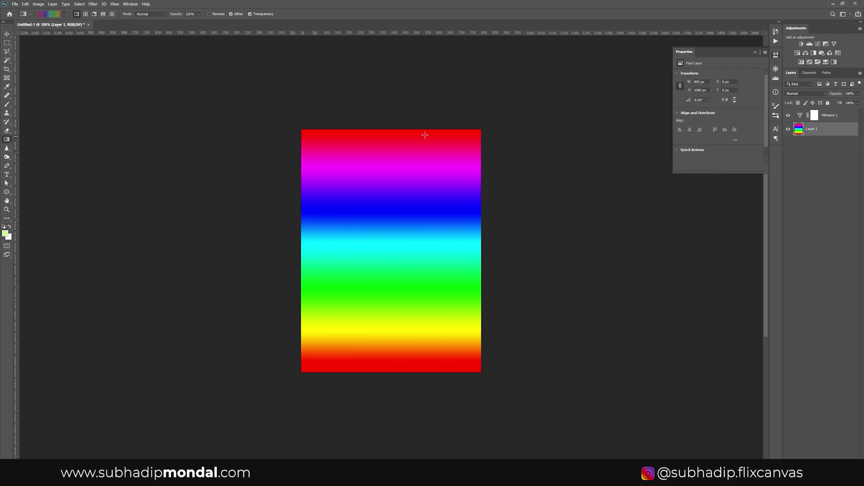
{"action": "left_click_drag", "start_coordinate": [386, 131], "coordinate": [391, 244]}
{"action": "left_click_drag", "start_coordinate": [379, 356], "coordinate": [379, 365]}
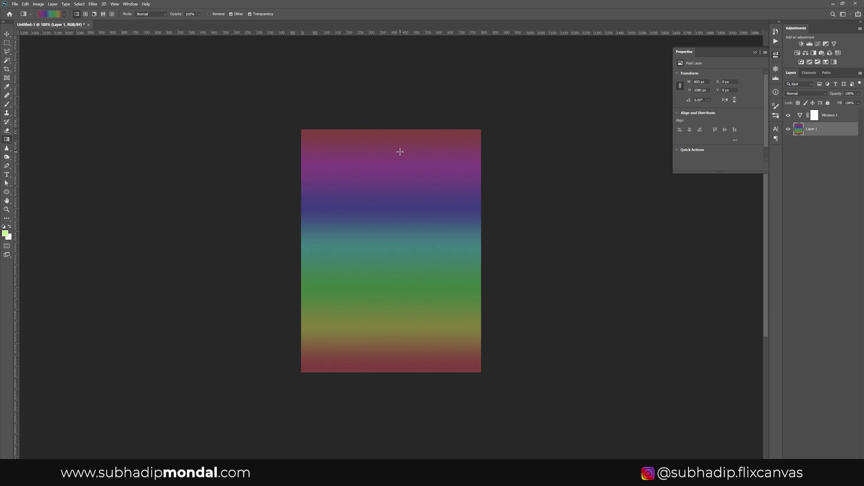
Select the Vibrance 1 adjustment layer and set its Saturation to -100
{"action": "key", "text": "v"}
{"action": "left_click", "coordinate": [797, 118]}
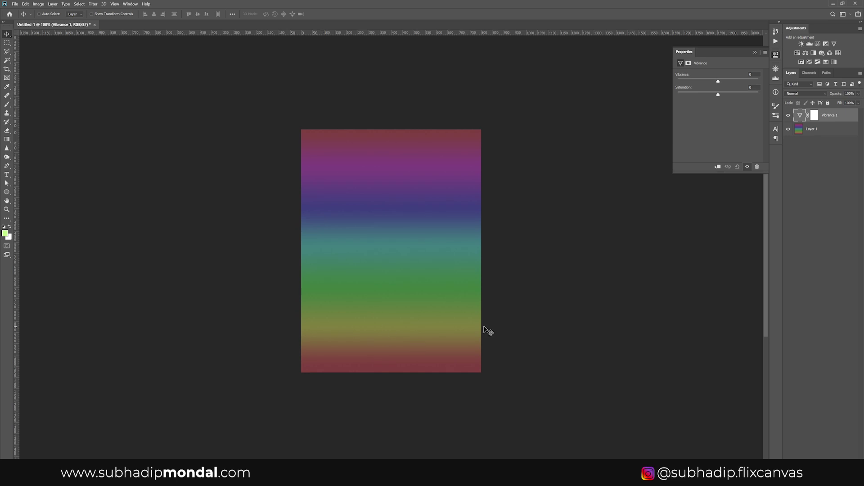
{"action": "left_click_drag", "start_coordinate": [718, 95], "coordinate": [682, 95]}
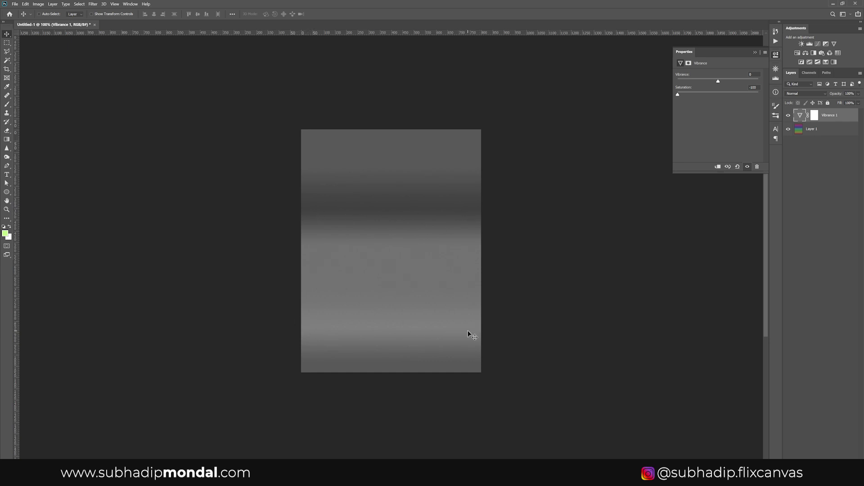
Sample the desaturated gradient from its upper edge through the dark band to the light grey band to compare saturation and brightness
{"action": "left_click", "coordinate": [6, 234]}
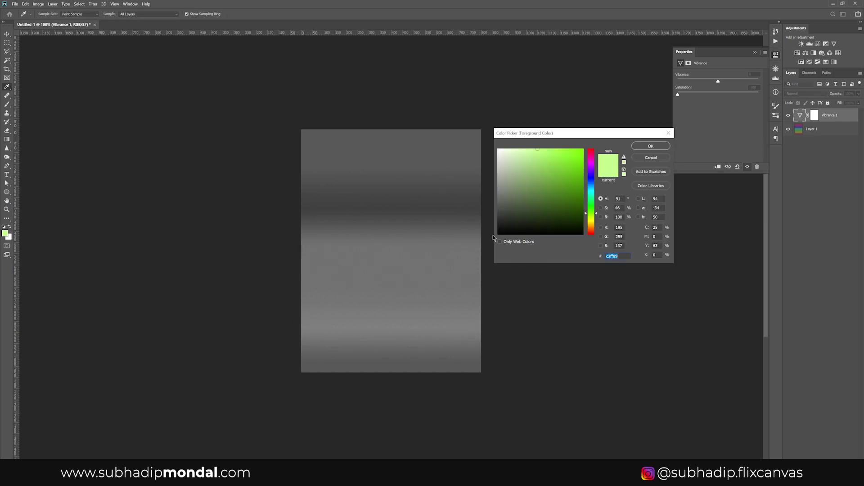
{"action": "left_click", "coordinate": [376, 131]}
{"action": "left_click", "coordinate": [381, 210]}
{"action": "left_click_drag", "start_coordinate": [380, 210], "coordinate": [377, 128]}
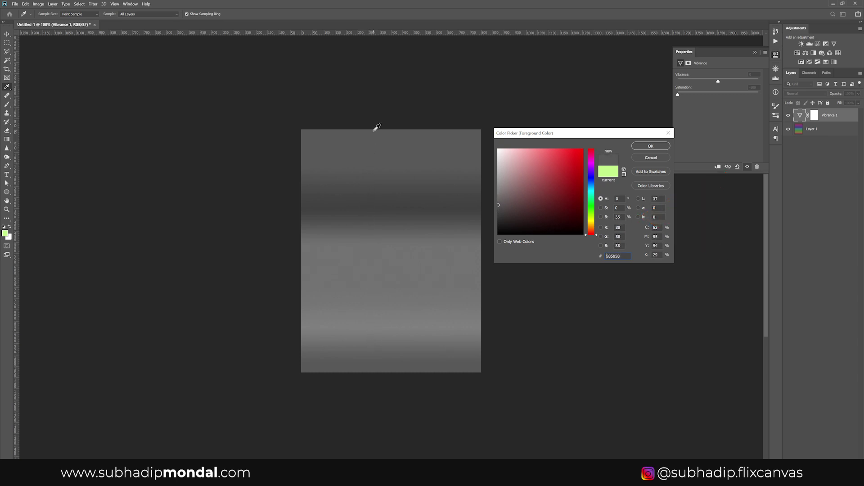
{"action": "left_click_drag", "start_coordinate": [377, 127], "coordinate": [379, 204]}
{"action": "left_click_drag", "start_coordinate": [373, 212], "coordinate": [377, 326]}
{"action": "left_click", "coordinate": [564, 187]}
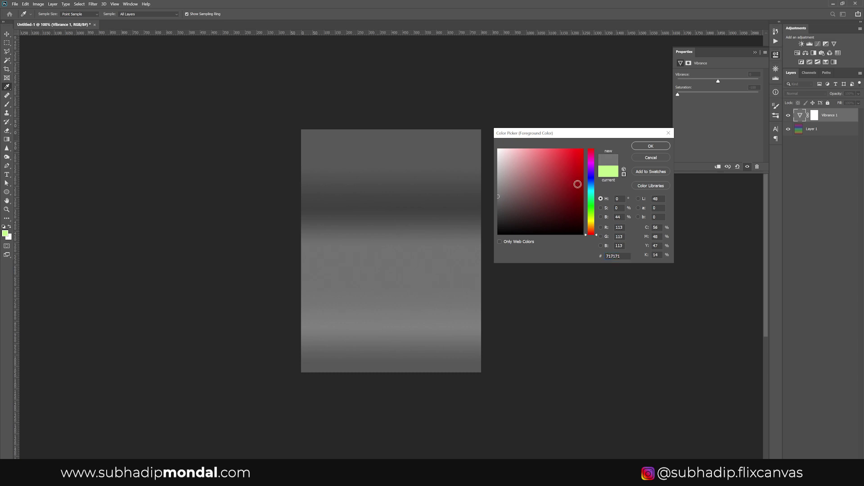
{"action": "left_click", "coordinate": [668, 133]}
Reset the adjustment and set Vibrance to -100, sampling the gradient from the magenta band to below the blue band
{"action": "left_click", "coordinate": [737, 166]}
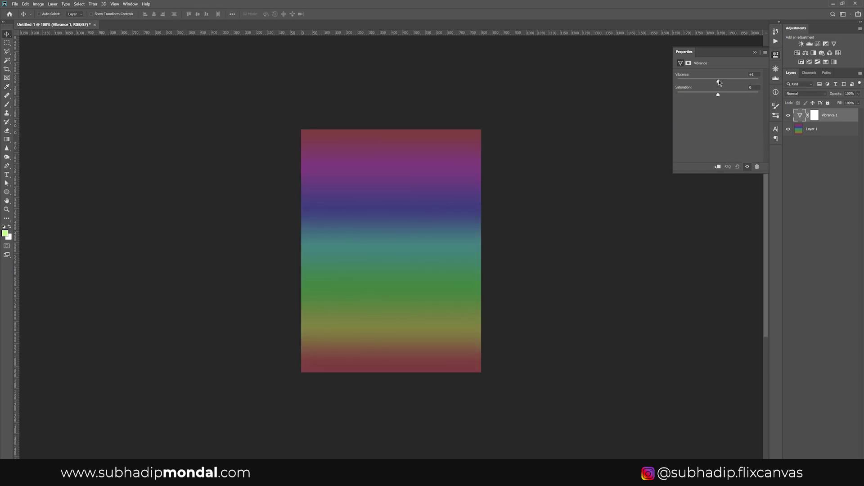
{"action": "left_click_drag", "start_coordinate": [719, 80], "coordinate": [672, 83]}
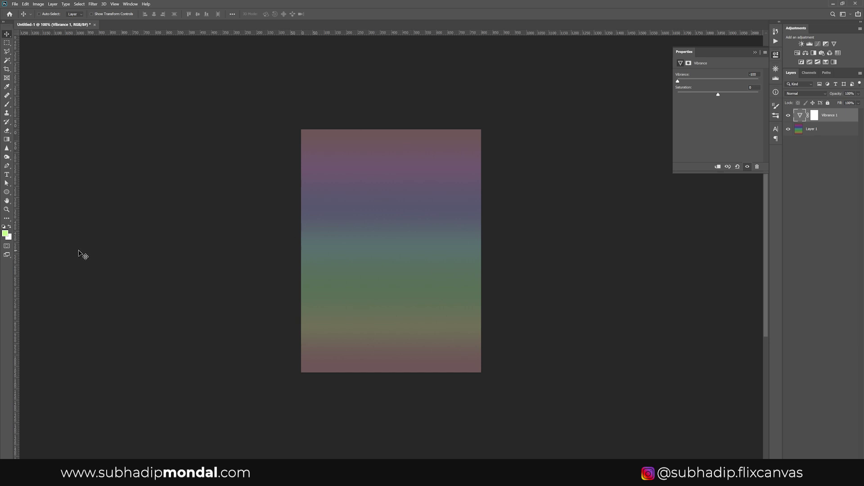
{"action": "left_click", "coordinate": [5, 234]}
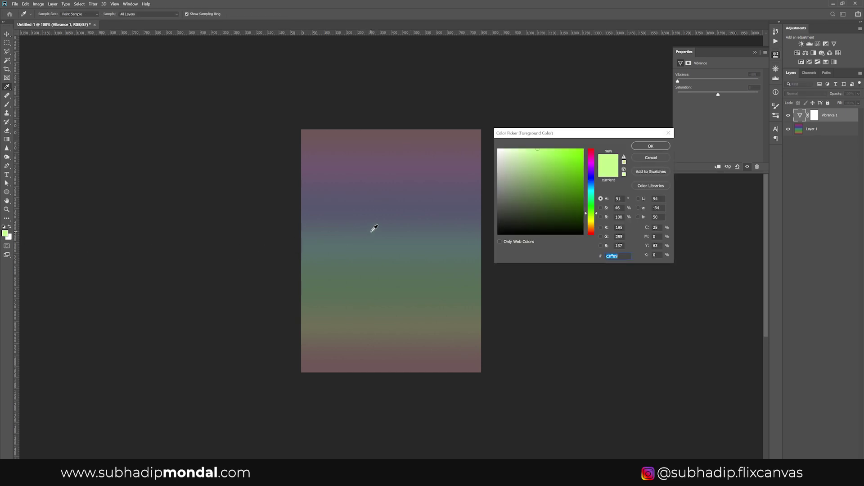
{"action": "left_click_drag", "start_coordinate": [390, 171], "coordinate": [392, 222]}
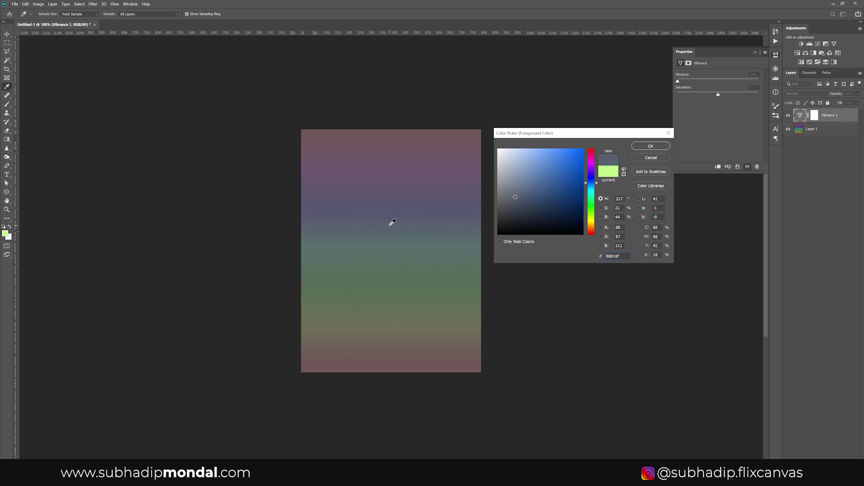
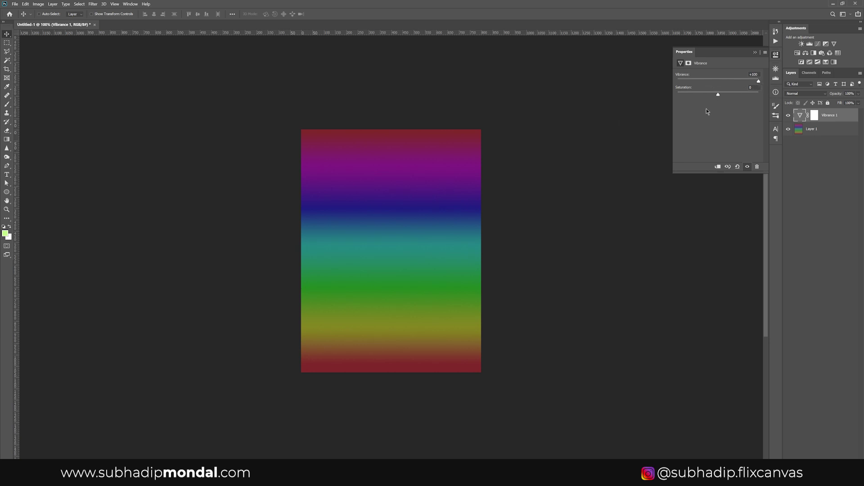
Sample the gradient's red upper edge with Vibrance at +100 to check its saturation and brightness
{"action": "left_click", "coordinate": [5, 234]}
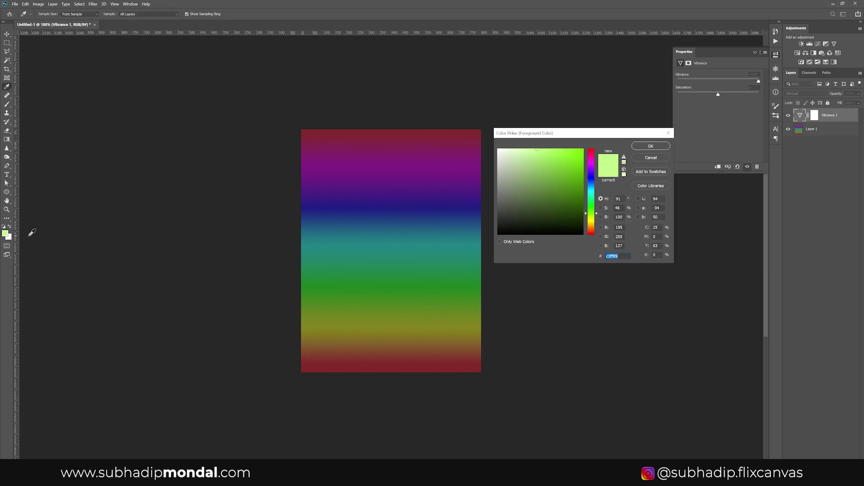
{"action": "left_click", "coordinate": [397, 131]}
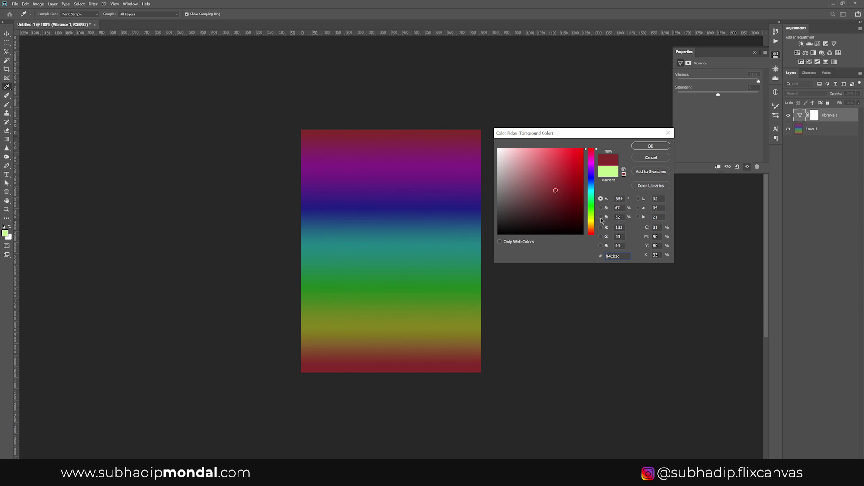
{"action": "mouse_move", "coordinate": [398, 131]}
{"action": "left_mouse_down"}
{"action": "mouse_move", "coordinate": [400, 253]}
{"action": "mouse_move", "coordinate": [380, 365]}
{"action": "mouse_move", "coordinate": [383, 129]}
{"action": "left_mouse_up"}
{"action": "left_click_drag", "start_coordinate": [381, 134], "coordinate": [413, 134]}
{"action": "left_click", "coordinate": [669, 133]}
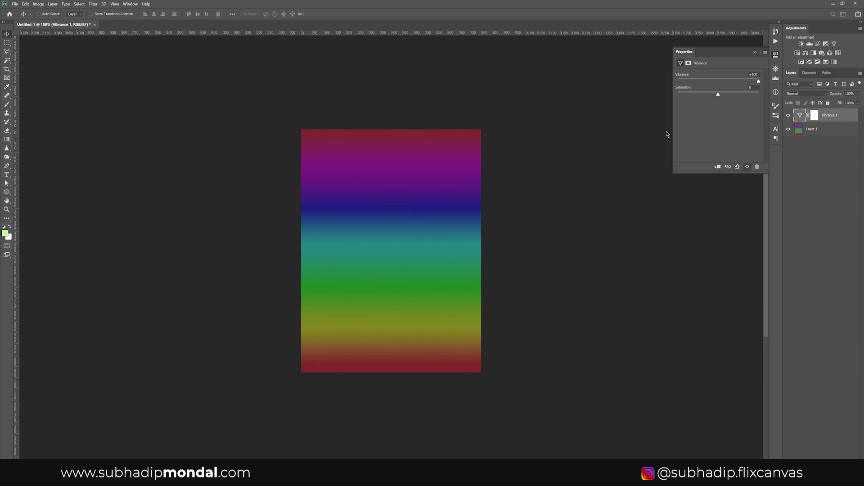
Reset the adjustment and set Saturation to +100, sampling the gradient between its red upper edge and the violet band
{"action": "left_click", "coordinate": [739, 168]}
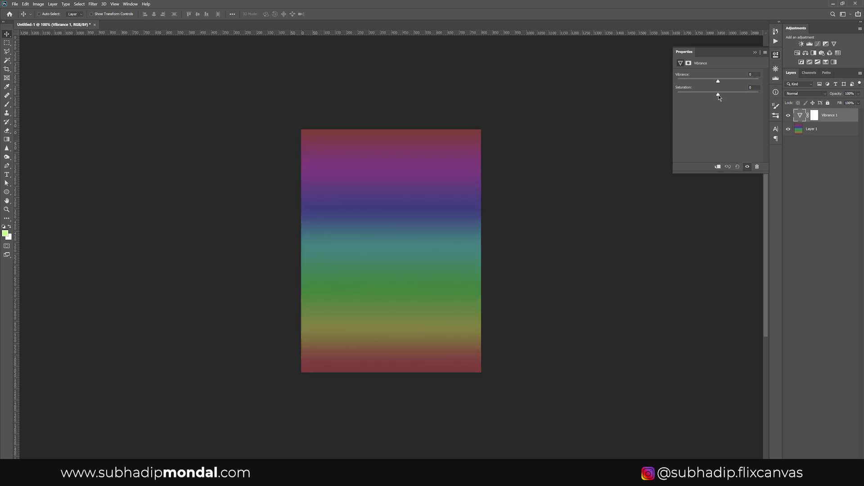
{"action": "left_click_drag", "start_coordinate": [738, 96], "coordinate": [774, 97]}
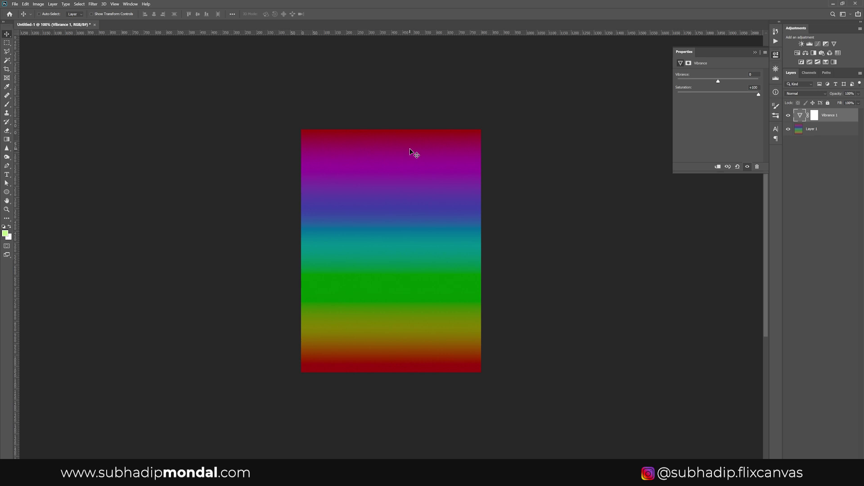
{"action": "left_click", "coordinate": [5, 233]}
{"action": "left_click_drag", "start_coordinate": [392, 130], "coordinate": [424, 193]}
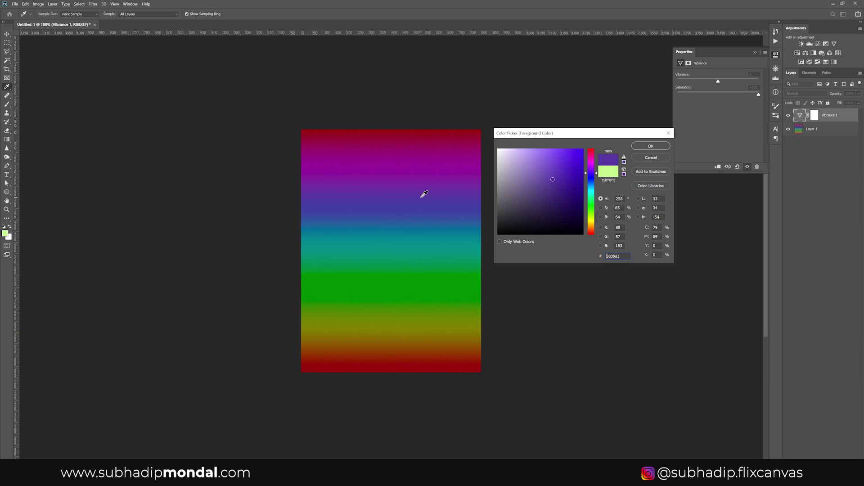
{"action": "left_click_drag", "start_coordinate": [424, 193], "coordinate": [407, 134]}
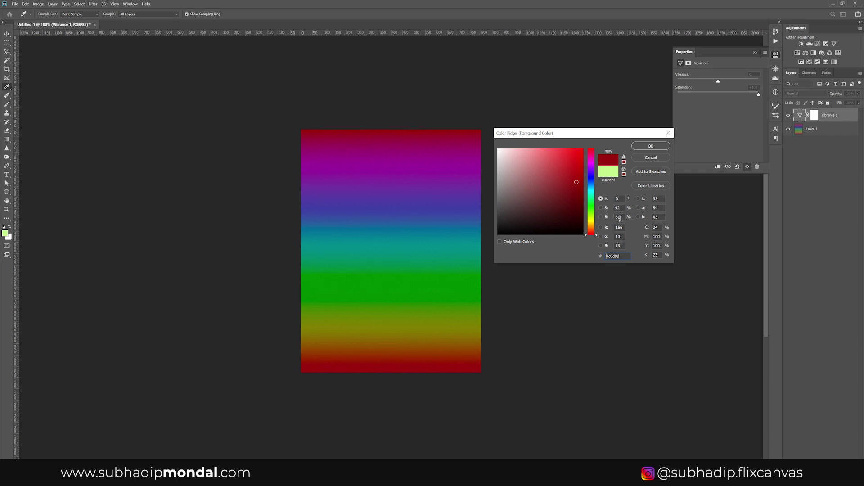
Sample the red, blue and cyan-green bands of the gradient to compare their saturation and brightness at Saturation +100
{"action": "left_click_drag", "start_coordinate": [408, 138], "coordinate": [401, 198]}
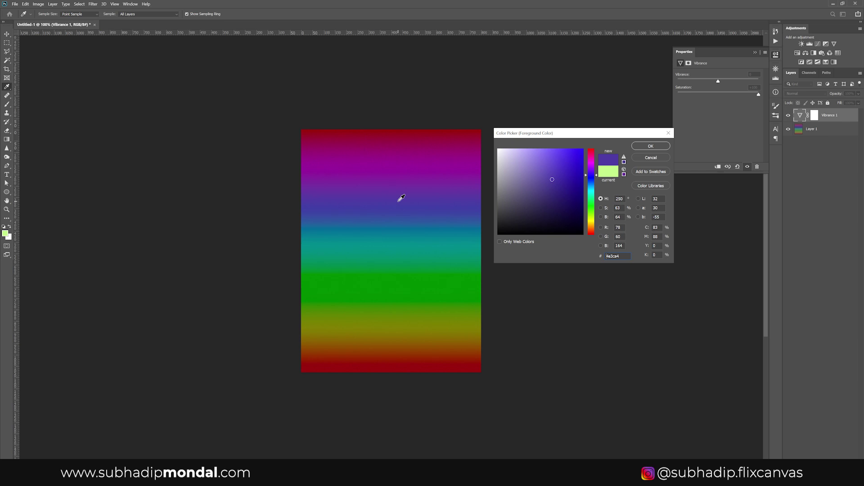
{"action": "left_click_drag", "start_coordinate": [401, 198], "coordinate": [404, 224]}
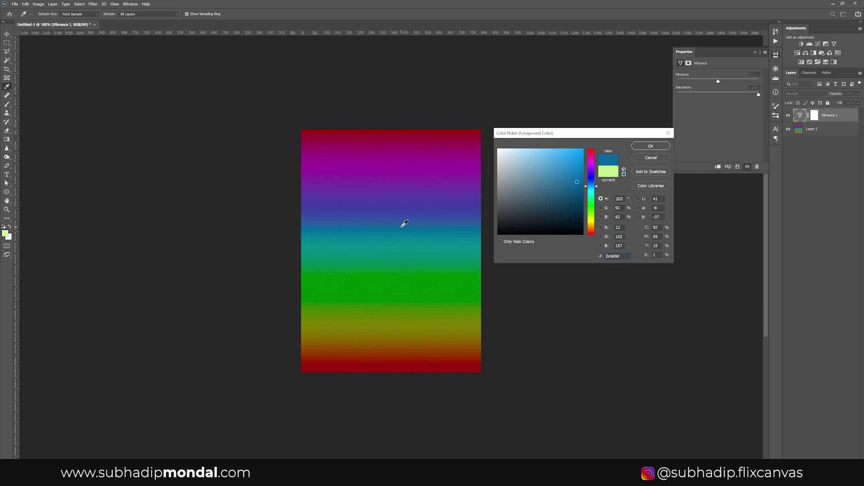
{"action": "mouse_move", "coordinate": [429, 131]}
{"action": "left_mouse_down"}
{"action": "mouse_move", "coordinate": [410, 367]}
{"action": "mouse_move", "coordinate": [409, 257]}
{"action": "left_mouse_up"}
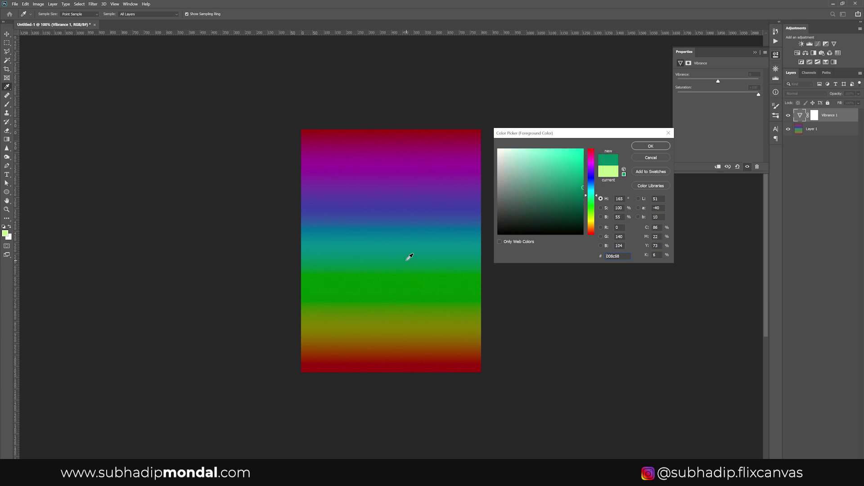
{"action": "left_click_drag", "start_coordinate": [409, 257], "coordinate": [412, 205]}
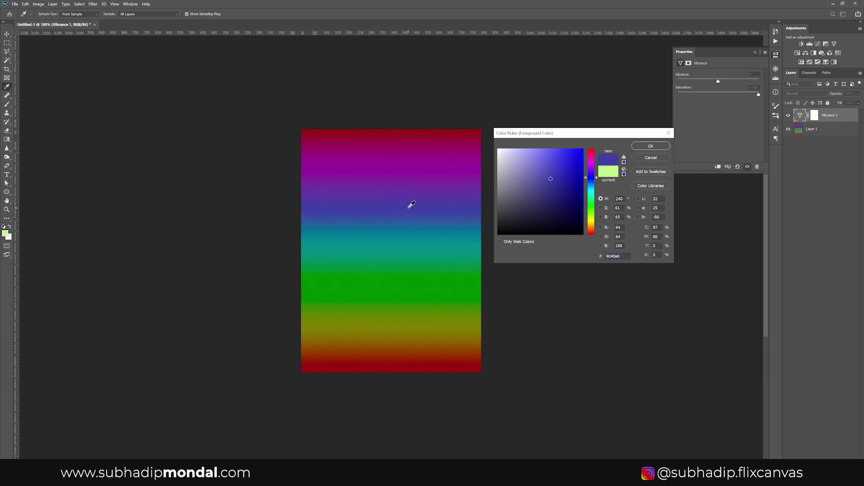